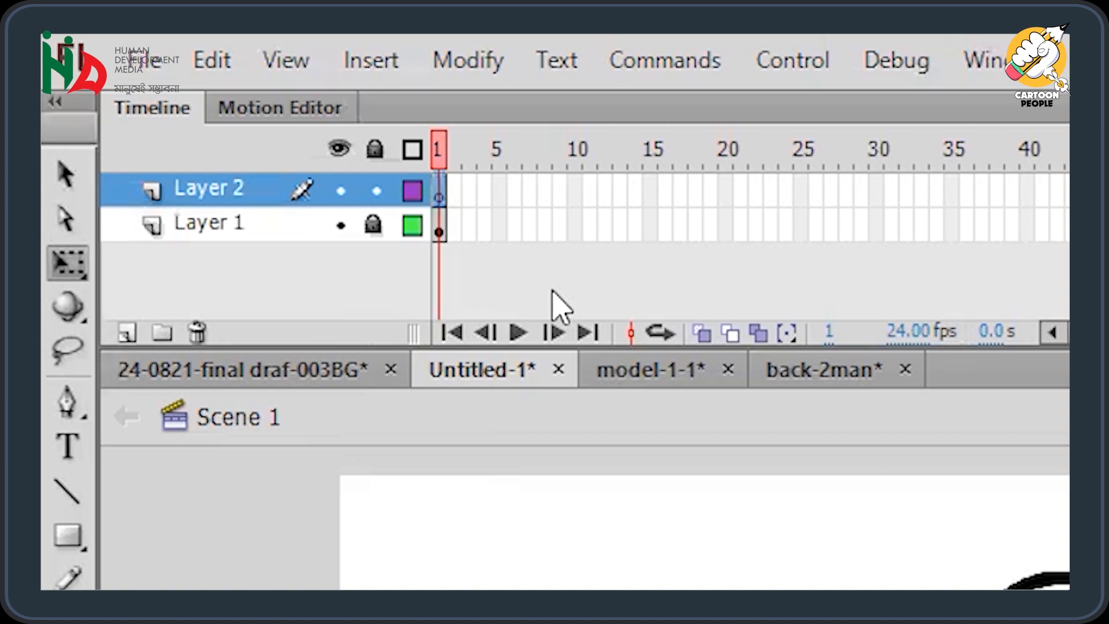
# Add new layers above Layer 1, up to Layer 5, for tracing the character's body parts separately.
pyautogui.press('o')
pyautogui.click(127, 334)
pyautogui.click(127, 334)
pyautogui.press('y')
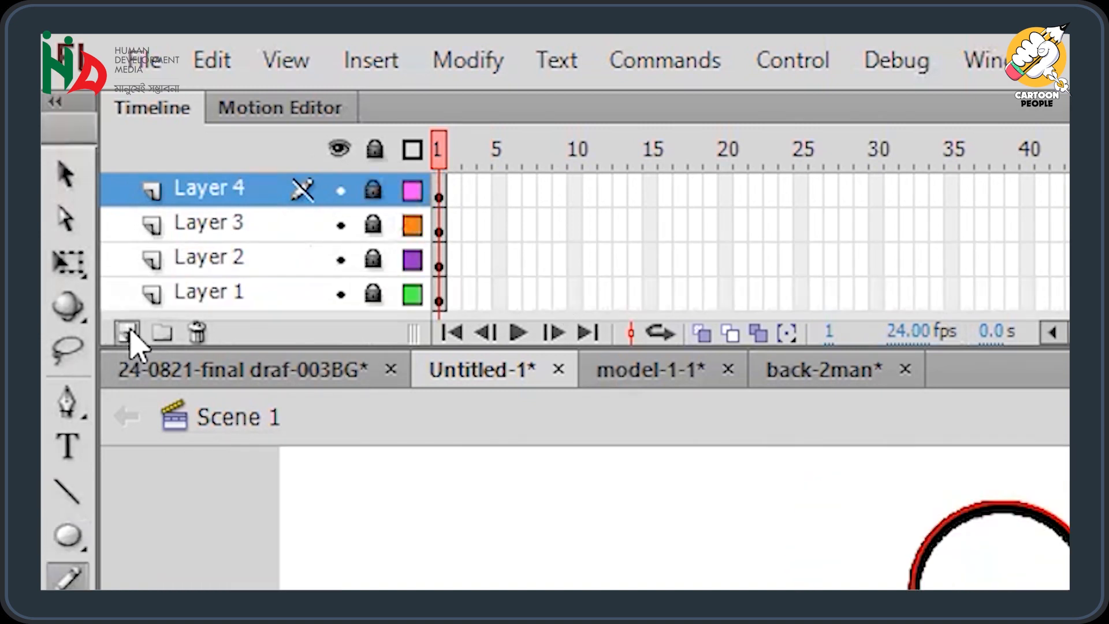
pyautogui.click(127, 334)
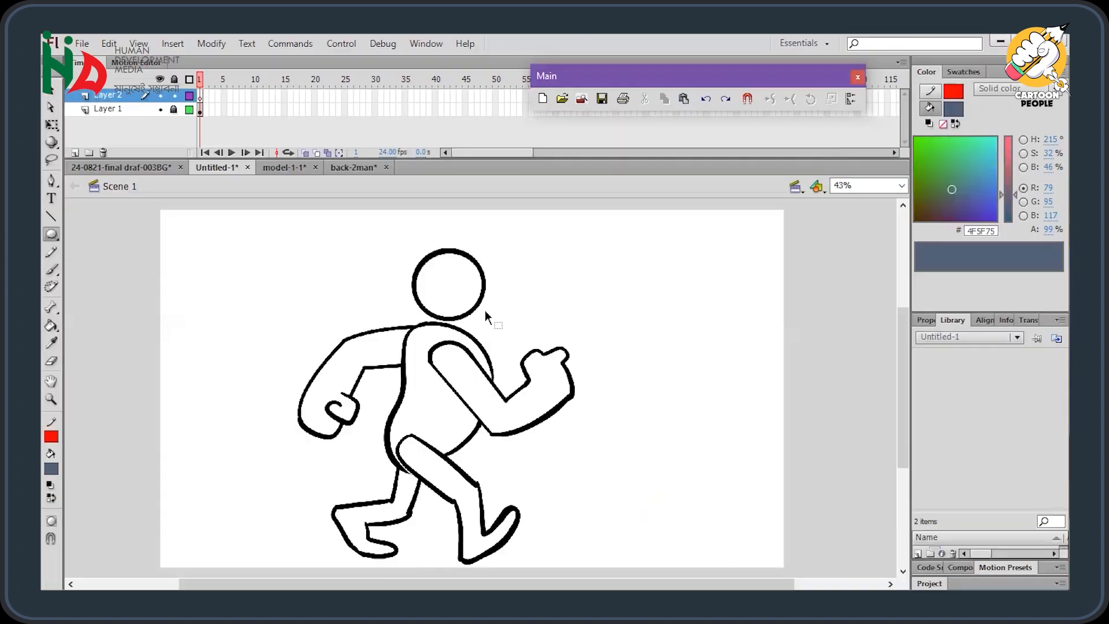
# Delete the fill of the head circle drawn on Layer 2, keeping only its red outline.
pyautogui.click(476, 294)
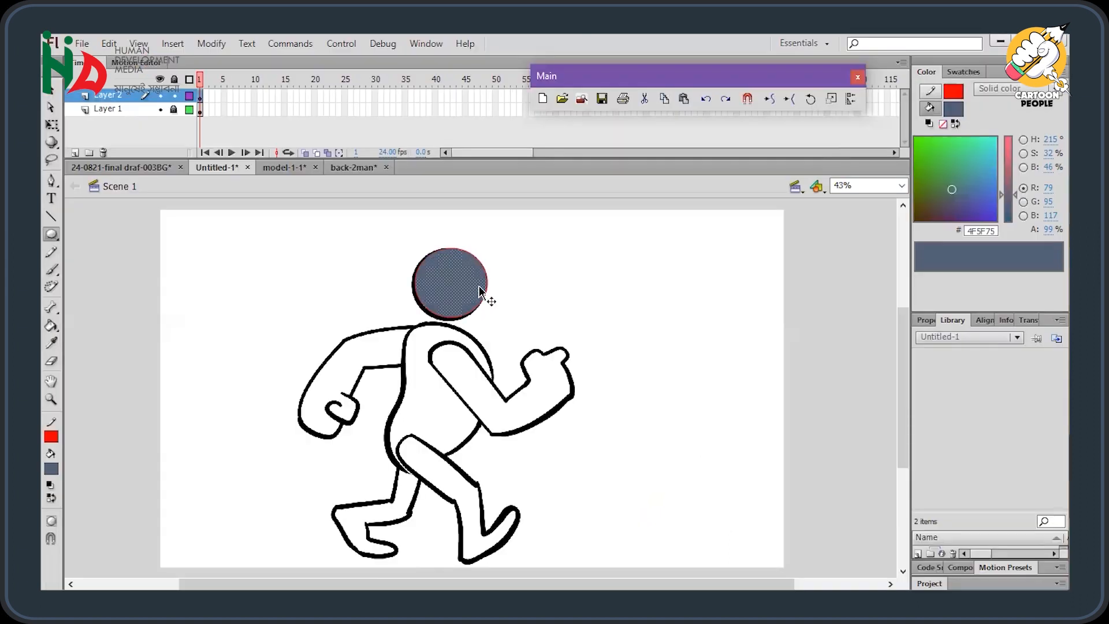
pyautogui.press('Delete')
pyautogui.moveTo(546, 366); pyautogui.dragTo(540, 397)
pyautogui.hotkey('ctrl', 'z')
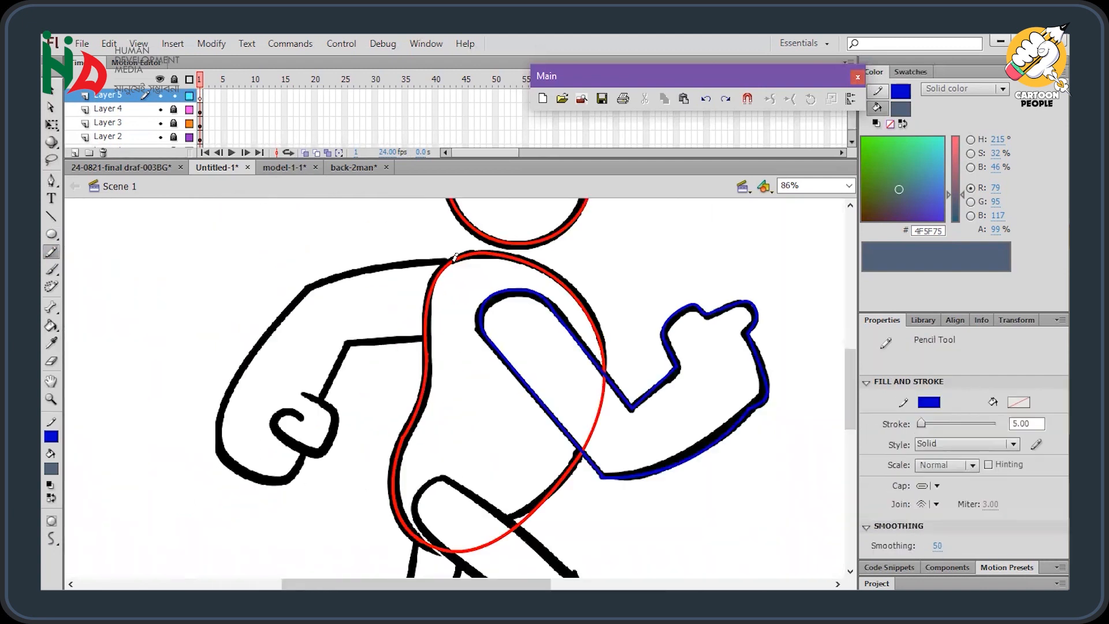
# Trace the back arm in blue on Layer 5 and the legs in dark green on Layers 6 and 7 with the Pencil tool.
pyautogui.moveTo(335, 246); pyautogui.dragTo(456, 301)
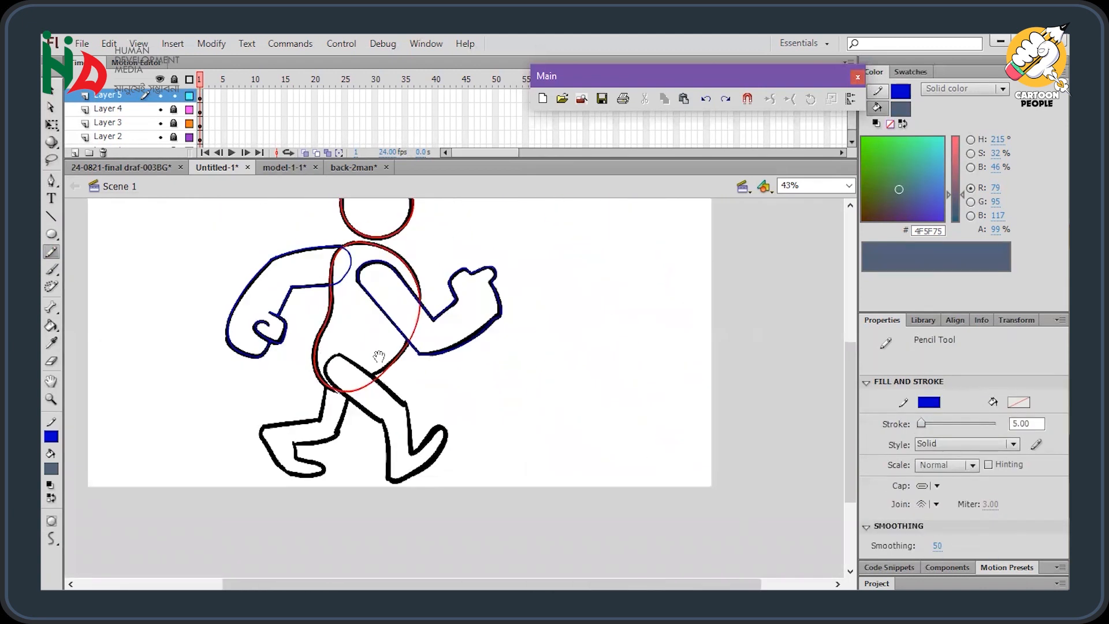
pyautogui.click(52, 436)
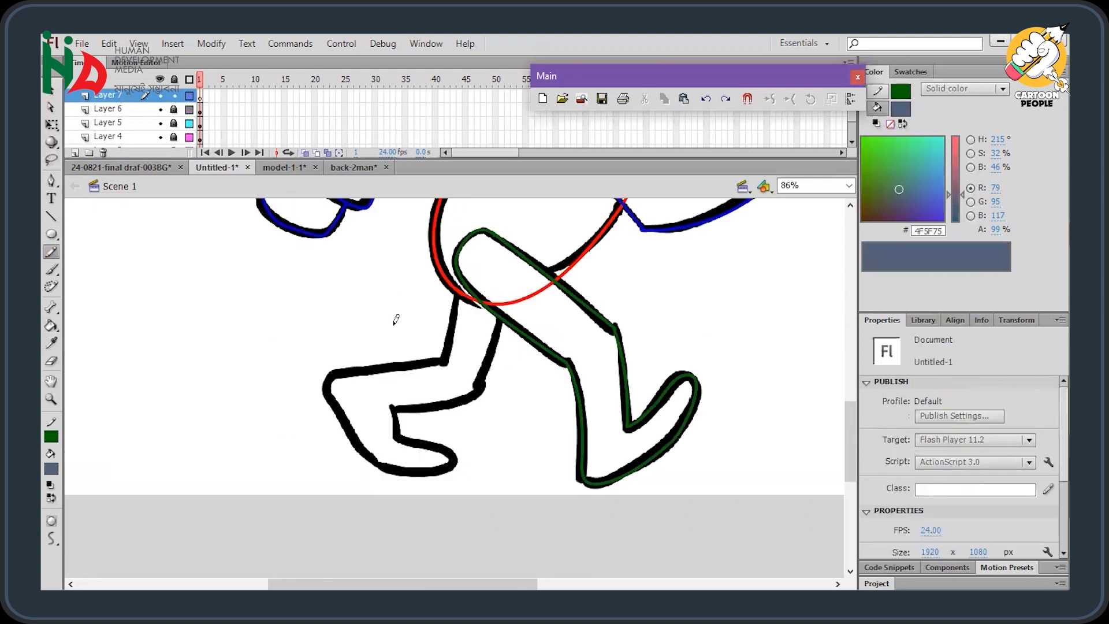
pyautogui.press('y')
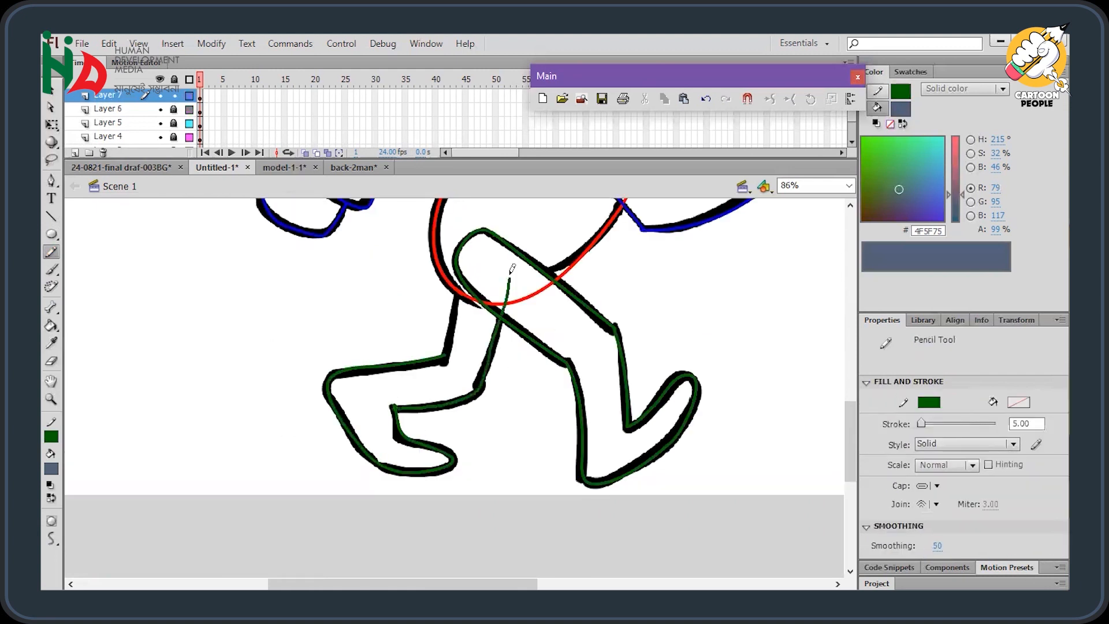
pyautogui.moveTo(494, 334); pyautogui.dragTo(445, 357)
pyautogui.hotkey('ctrl', '-')
pyautogui.moveTo(450, 358); pyautogui.dragTo(311, 434)
# Convert the head circle on Layer 2 to a graphic symbol named "hade".
pyautogui.moveTo(851, 119); pyautogui.dragTo(854, 145)
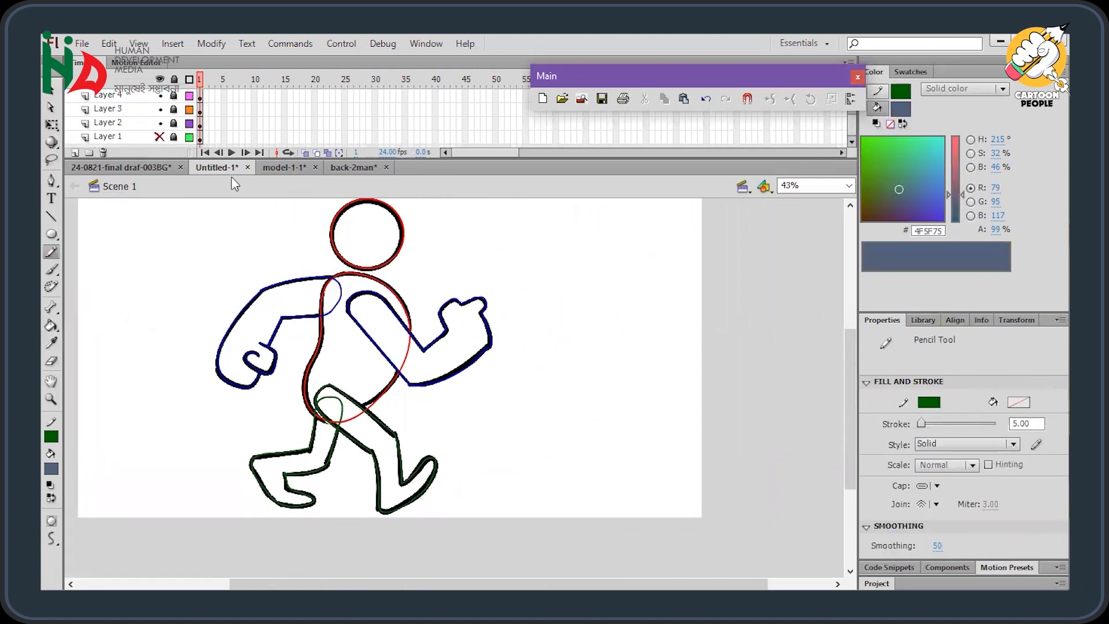
pyautogui.hotkey('ctrl', 'z')
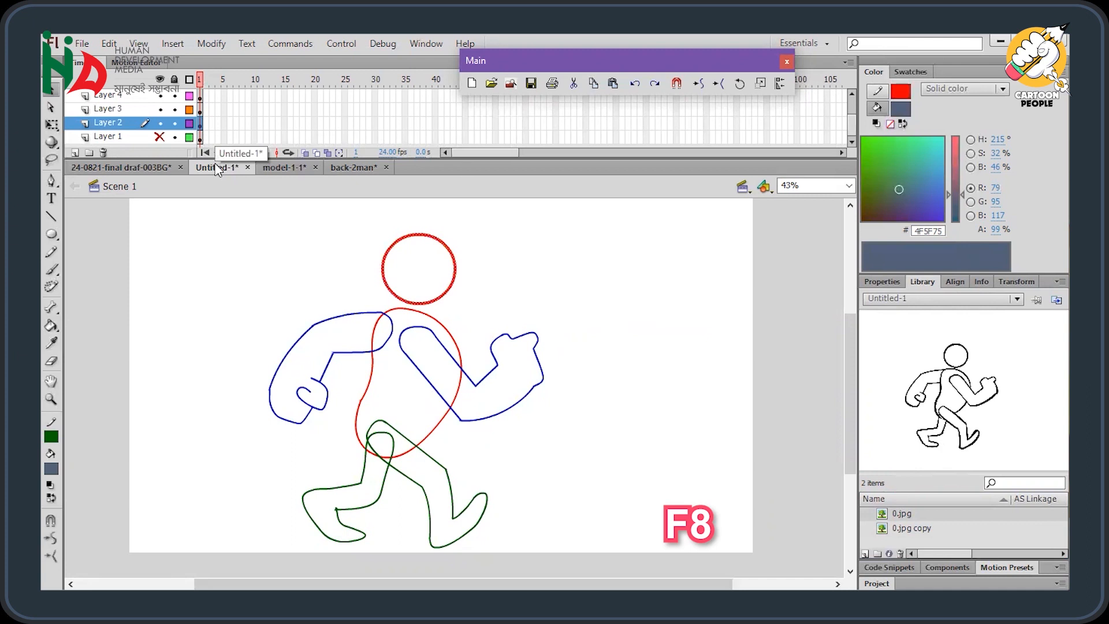
pyautogui.press('F8')
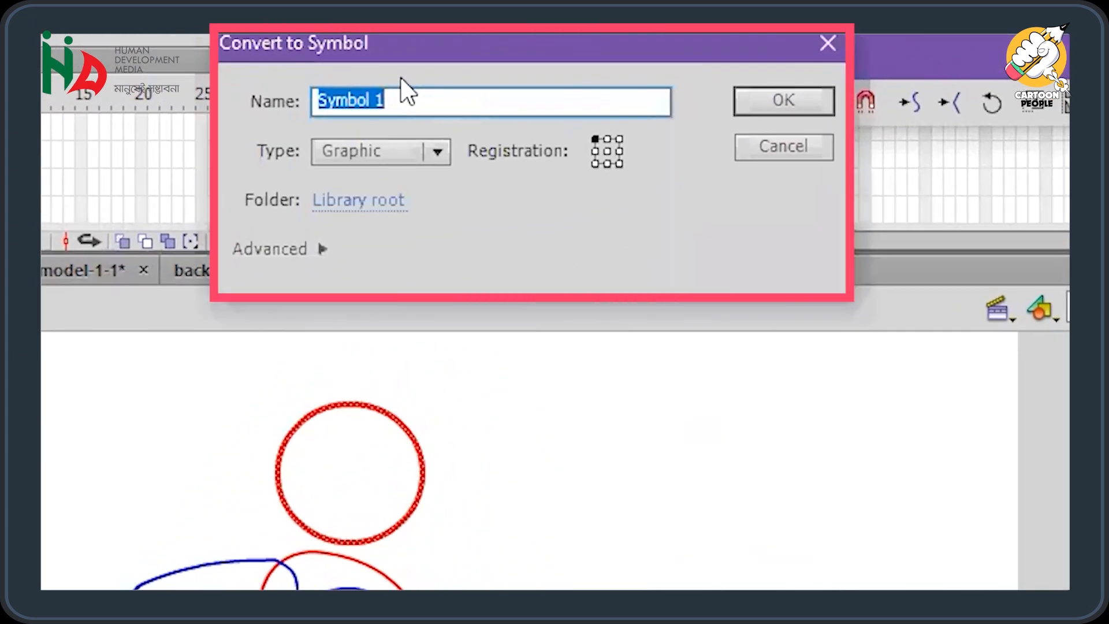
pyautogui.write('hade')
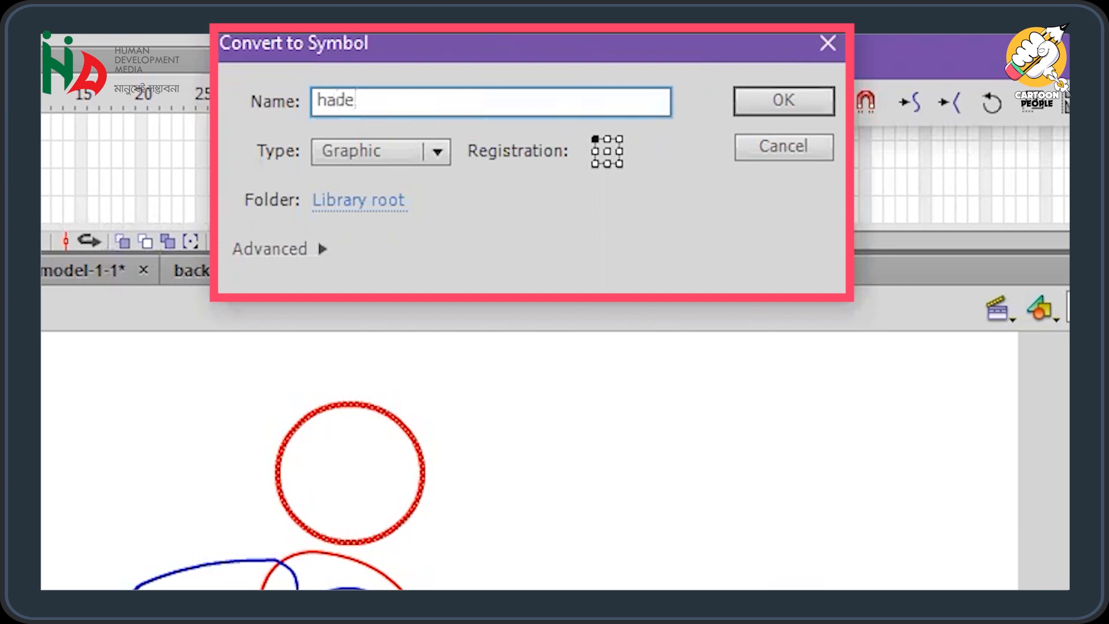
pyautogui.click(759, 109)
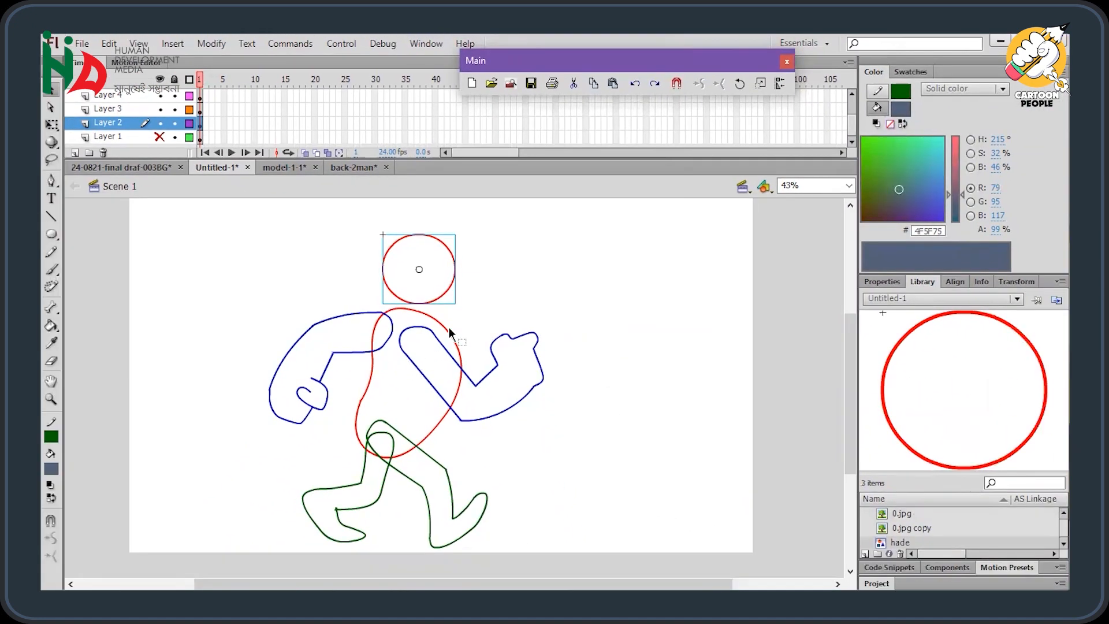
# Convert the torso outline on Layer 3 to a graphic symbol with the default name.
pyautogui.click(199, 112)
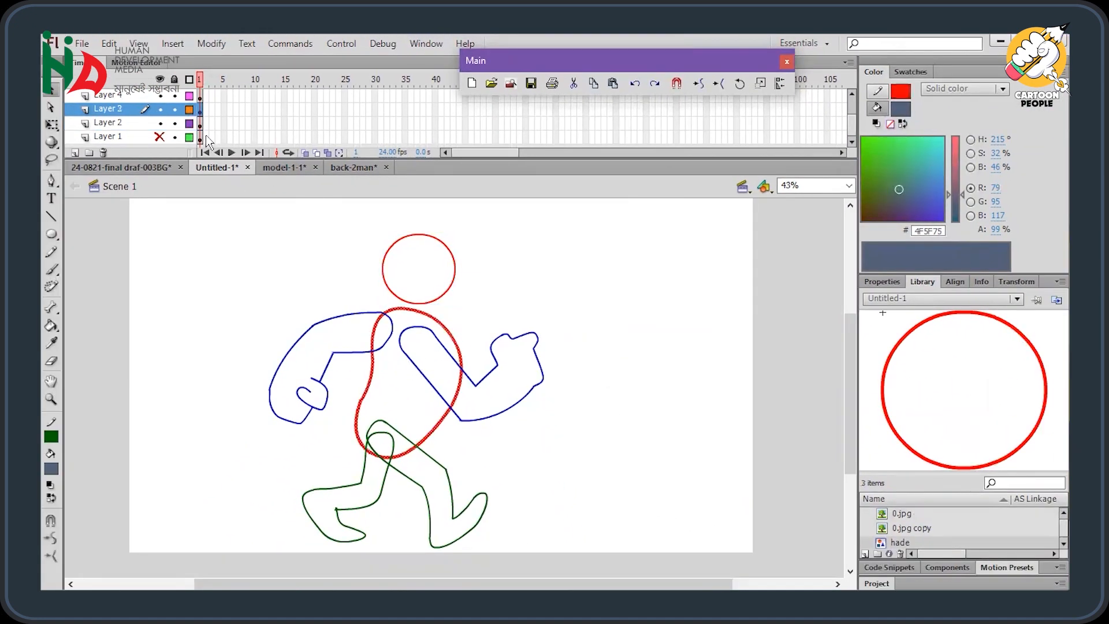
pyautogui.press('F8')
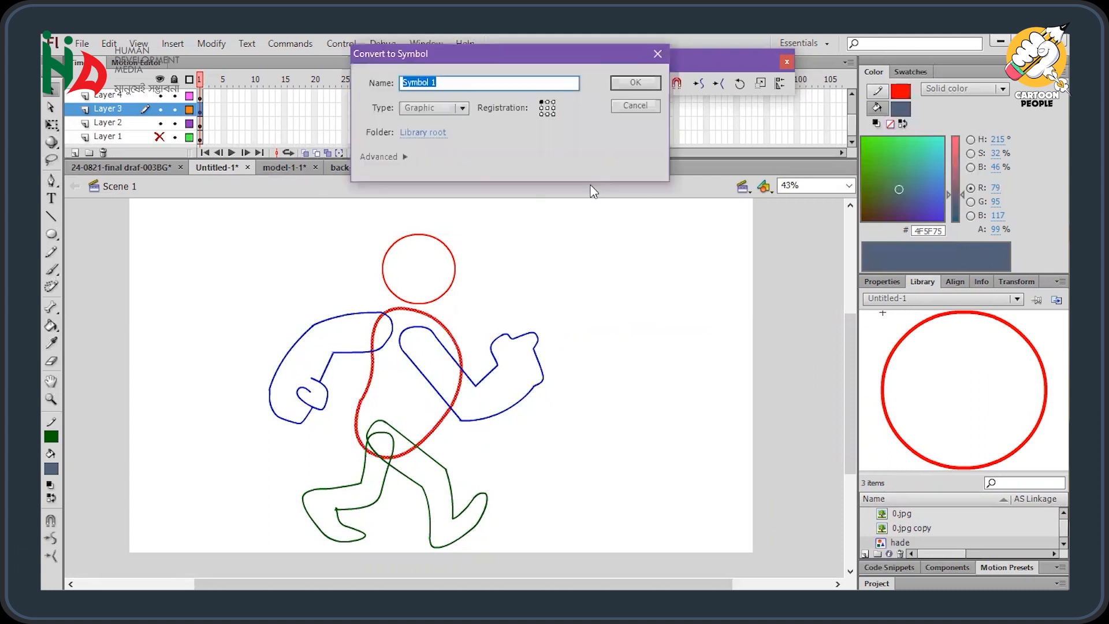
pyautogui.click(636, 82)
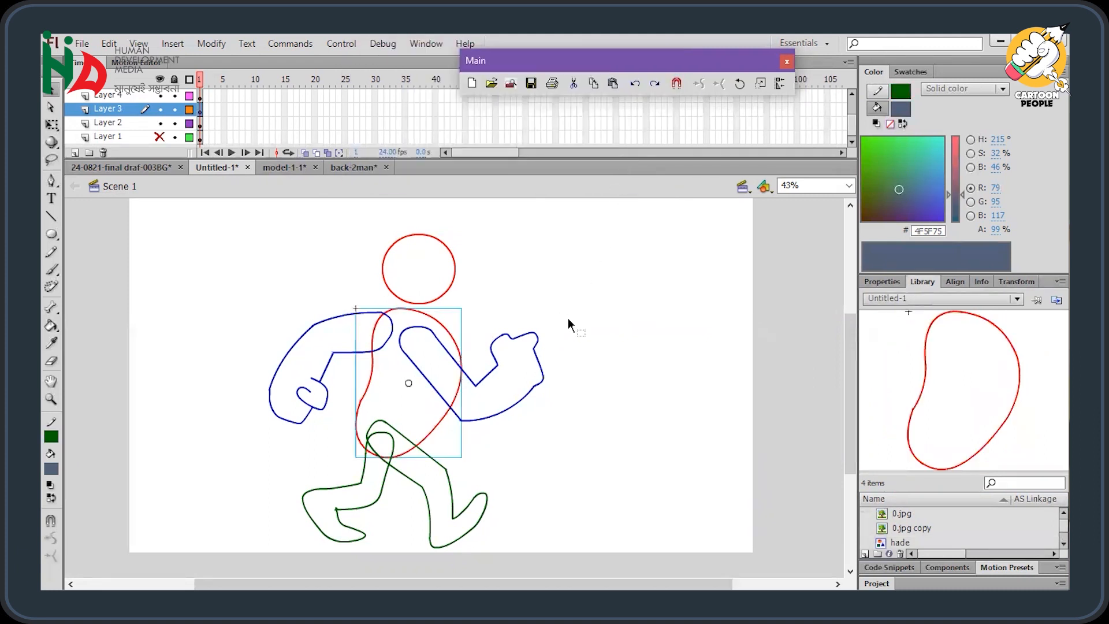
# Convert the front arm outline on Layer 4 to a graphic symbol with the default name.
pyautogui.click(199, 96)
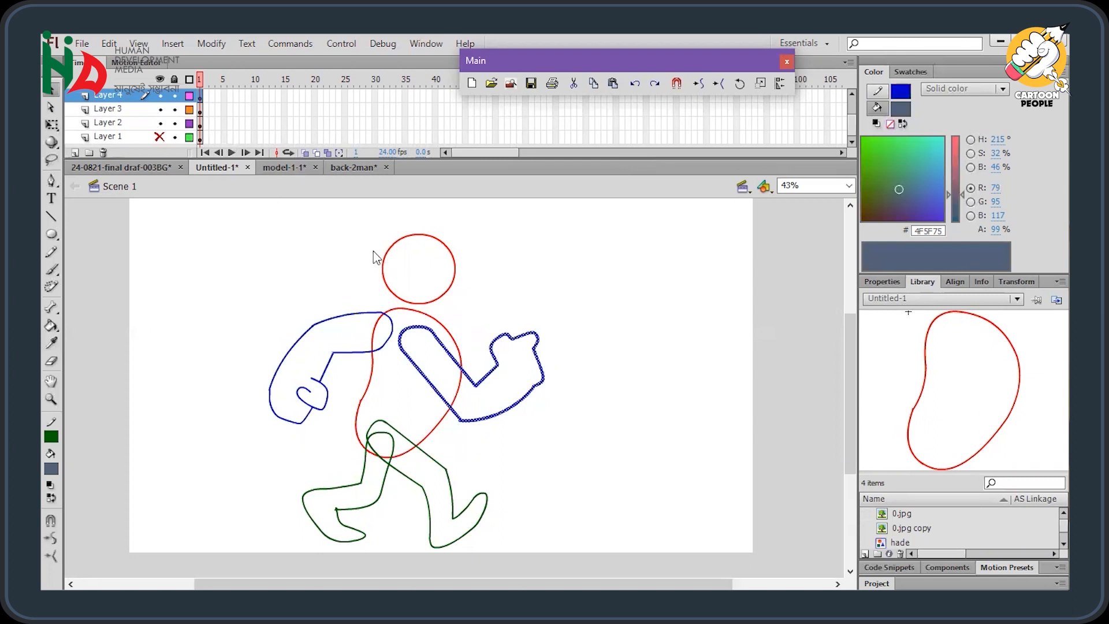
pyautogui.press('F8')
pyautogui.click(432, 110)
pyautogui.click(635, 82)
# Enlarge the timeline to show more layers and convert the back arm on Layer 5 to a graphic symbol.
pyautogui.moveTo(853, 120); pyautogui.dragTo(853, 108)
pyautogui.moveTo(726, 158); pyautogui.dragTo(726, 216)
pyautogui.moveTo(529, 334); pyautogui.dragTo(552, 293)
pyautogui.click(200, 125)
pyautogui.press('F8')
pyautogui.click(635, 82)
# Convert the front leg on Layer 6 and the back leg on Layer 7 to separate graphic symbols.
pyautogui.click(200, 111)
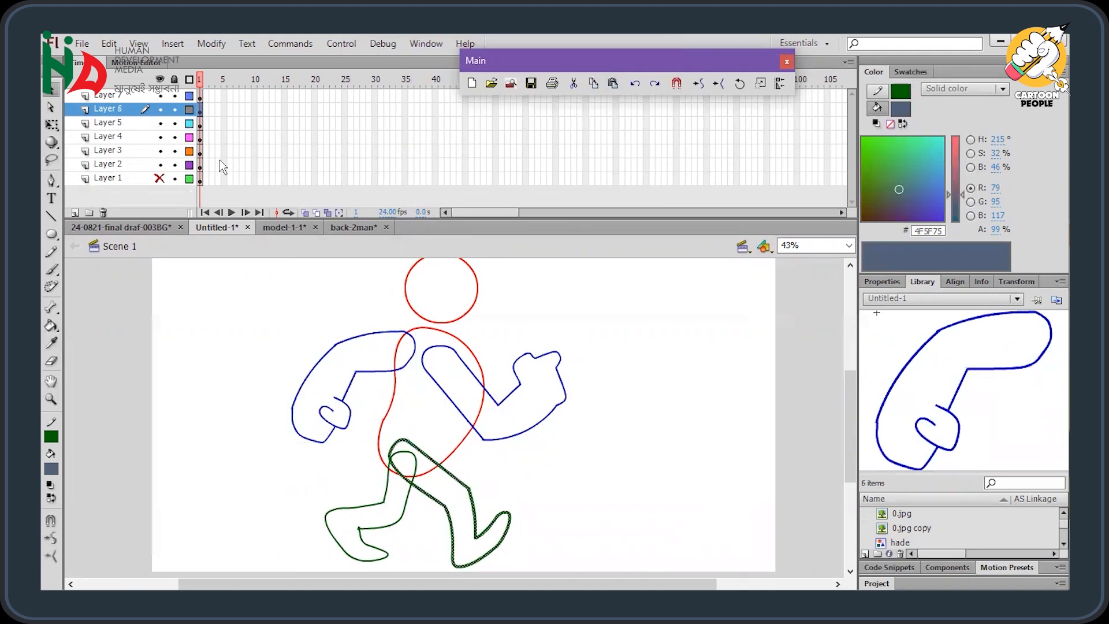
pyautogui.press('F8')
pyautogui.click(635, 82)
pyautogui.click(200, 97)
pyautogui.press('F8')
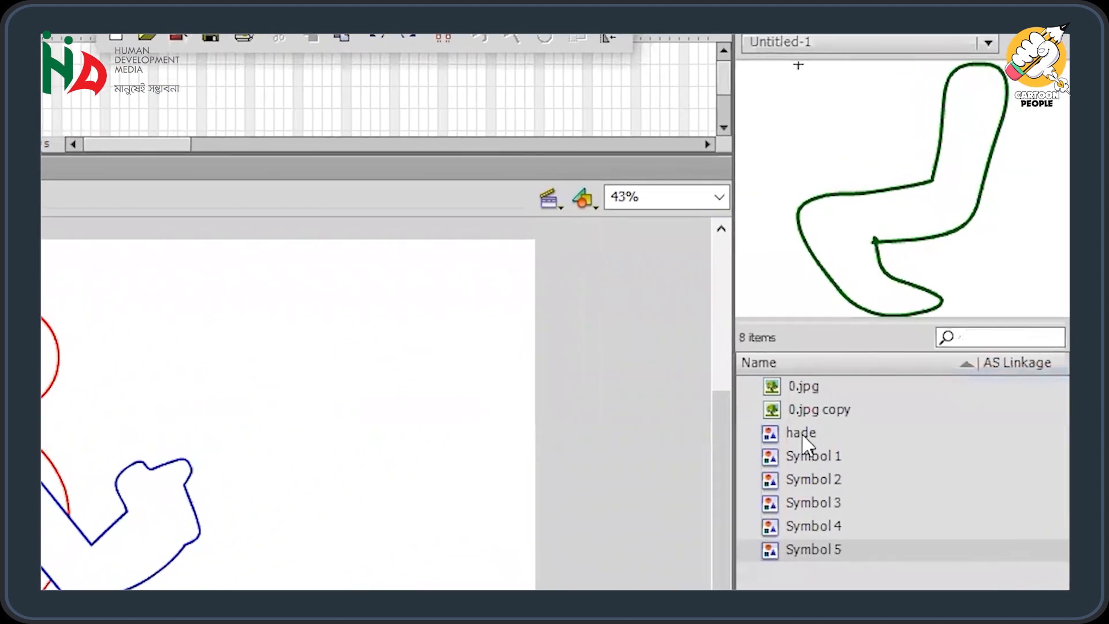
# Preview the body-part symbols in the library, from the head through Symbol 5.
pyautogui.click(882, 354)
pyautogui.click(805, 459)
pyautogui.click(809, 480)
pyautogui.click(814, 500)
pyautogui.click(815, 526)
pyautogui.click(816, 550)
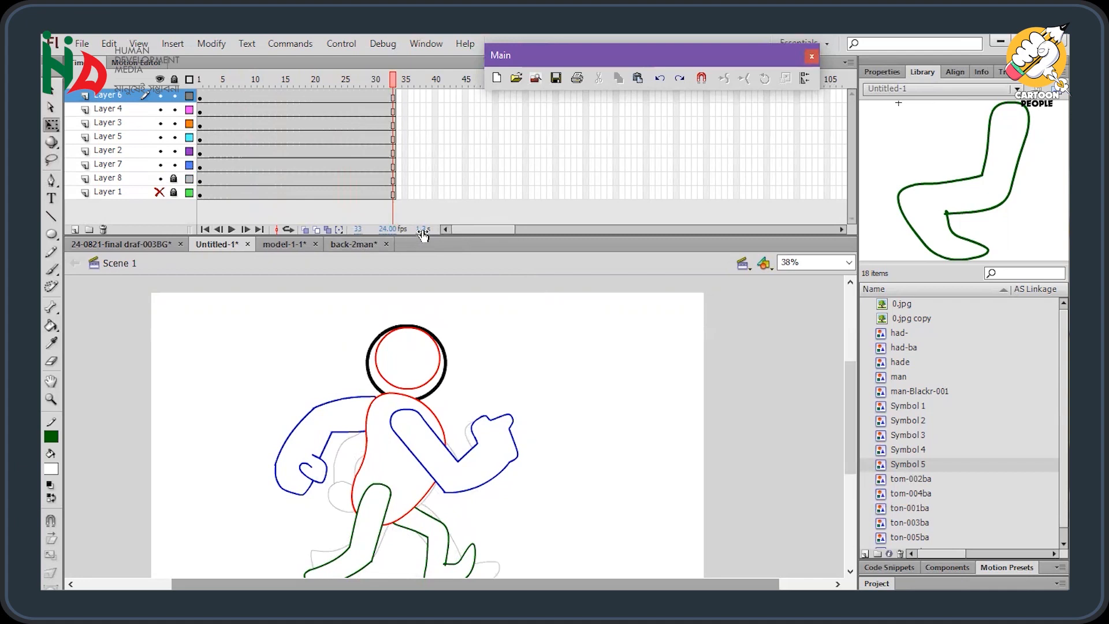
# Examine the keyframe spacing of the reference walk inside the man symbol, starting from frame 1.
pyautogui.click(480, 289)
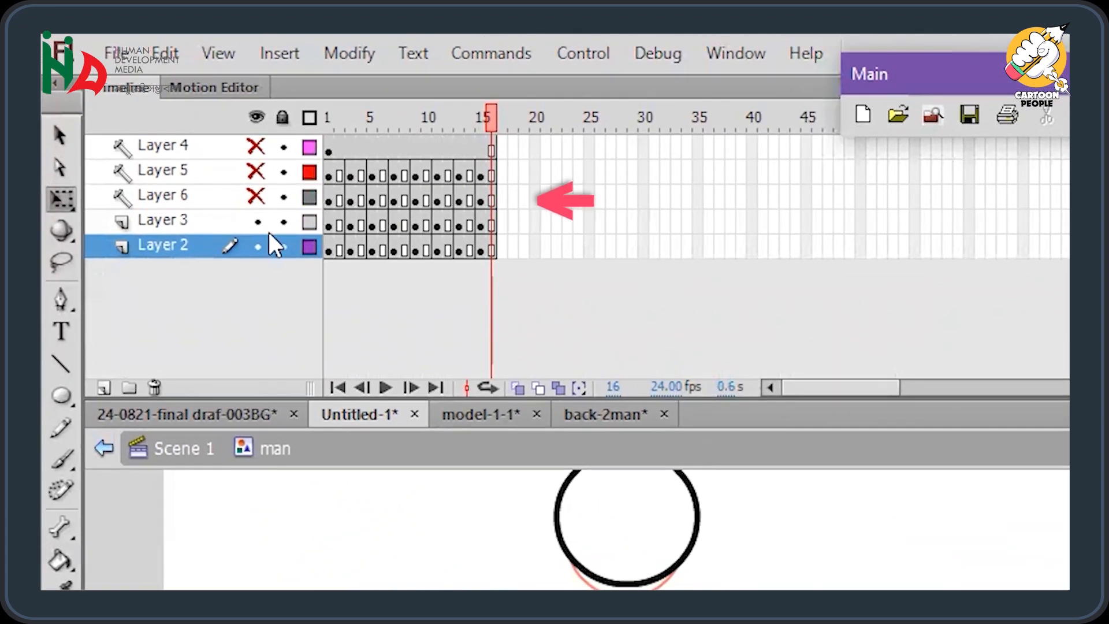
pyautogui.click(326, 111)
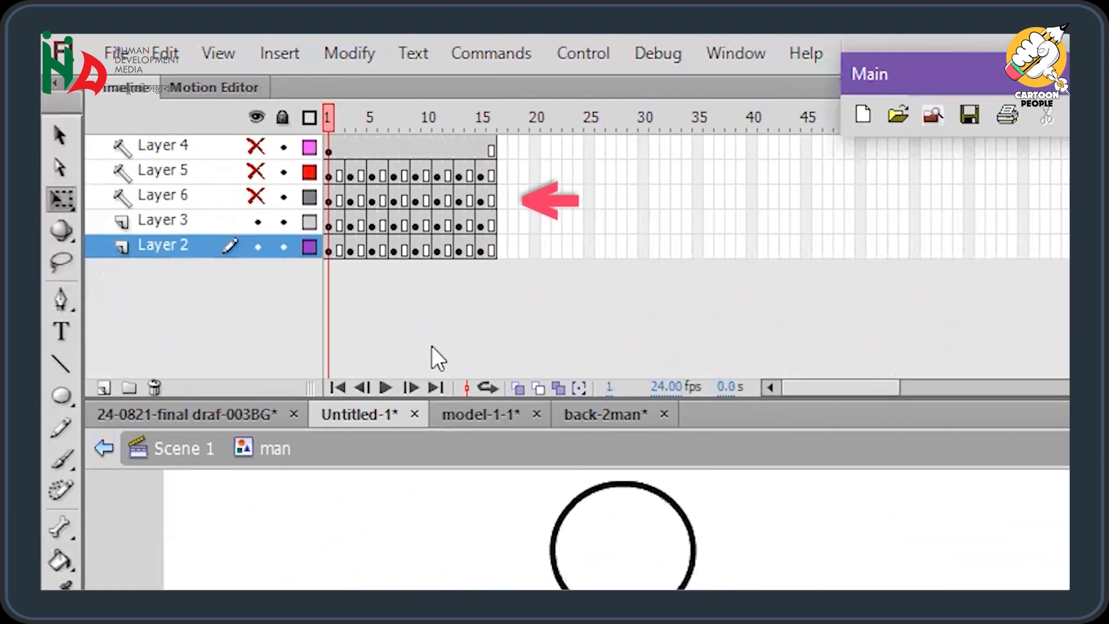
pyautogui.click(558, 386)
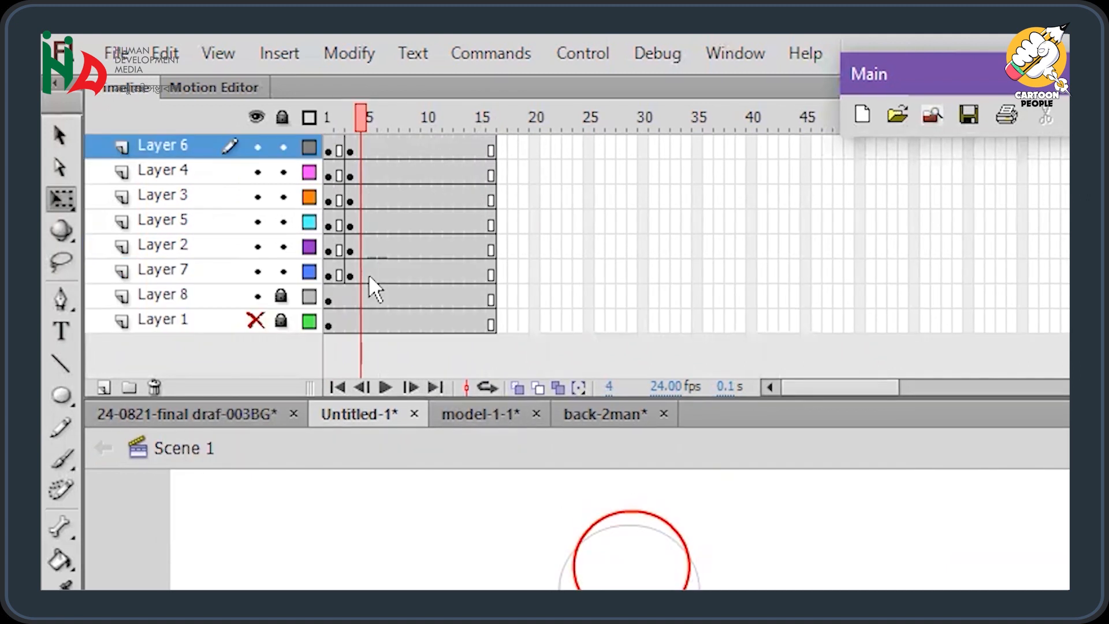
# Insert keyframes at frame 5 on all six body-part layers, Layers 2 to 7.
pyautogui.moveTo(371, 277); pyautogui.dragTo(372, 199)
pyautogui.press('F6')
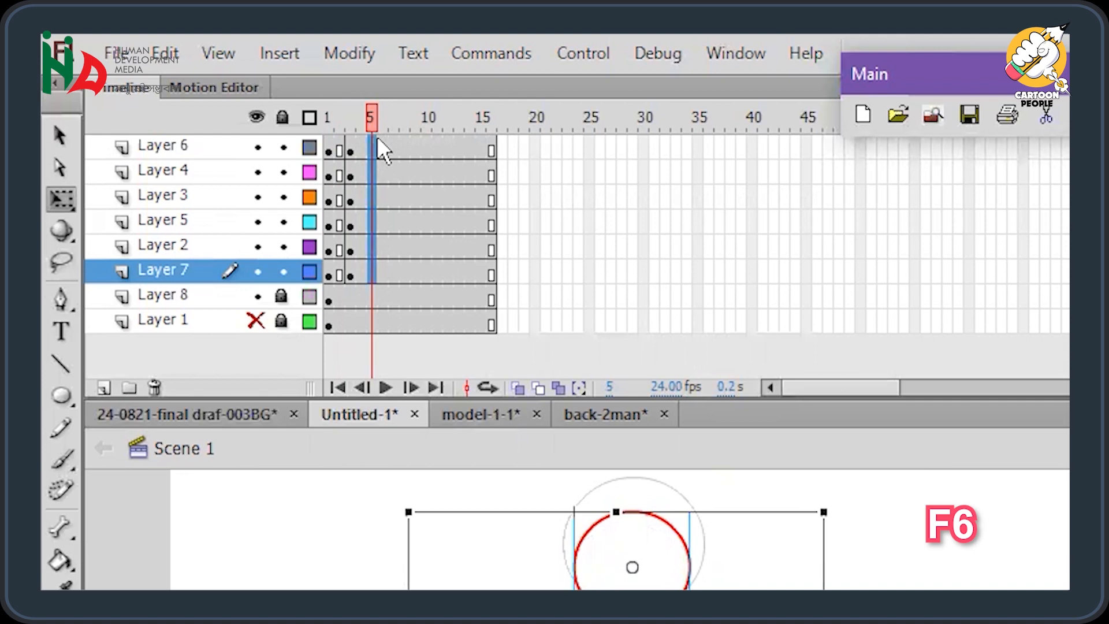
pyautogui.press('F6')
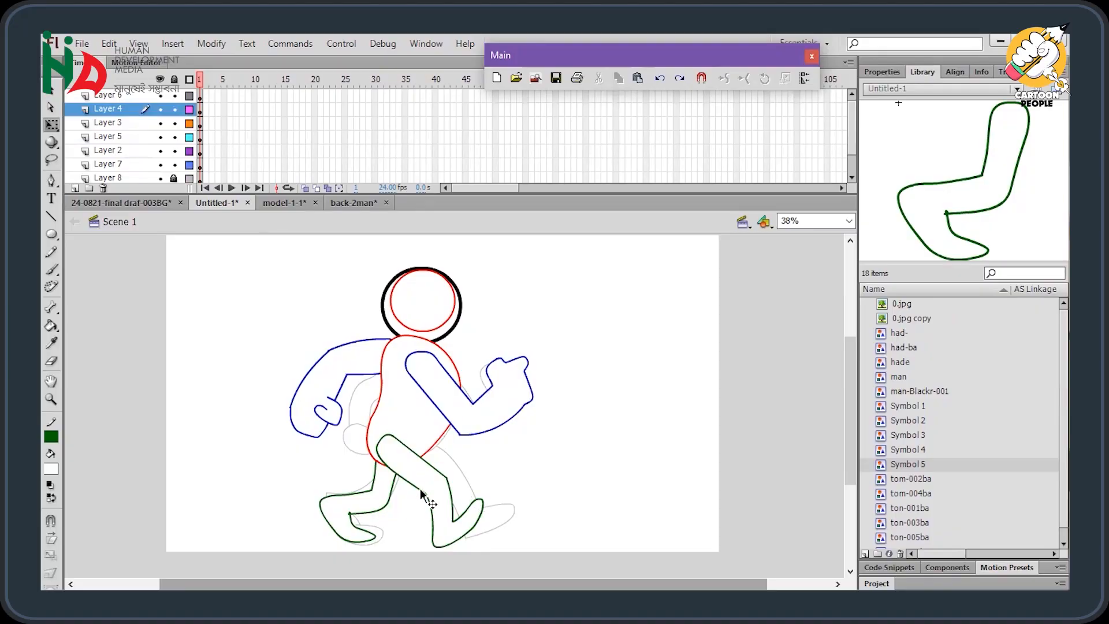
# Turn on onion skinning around frame 9 and select the leg to compare its pose with the neighbouring frames.
pyautogui.click(421, 495)
pyautogui.click(390, 508)
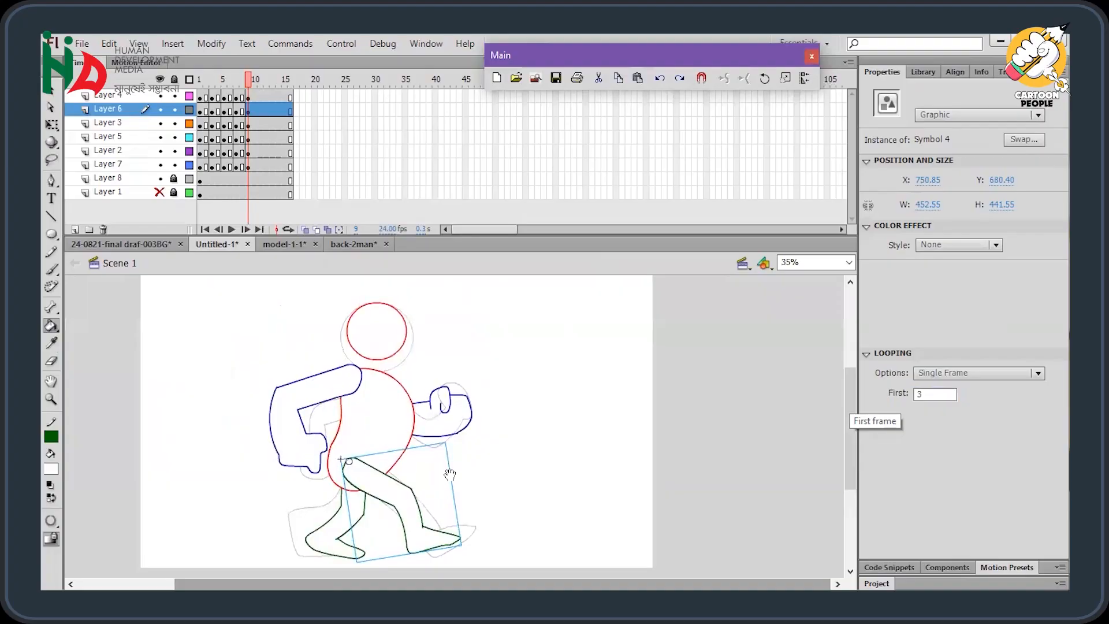
pyautogui.moveTo(247, 83); pyautogui.dragTo(247, 86)
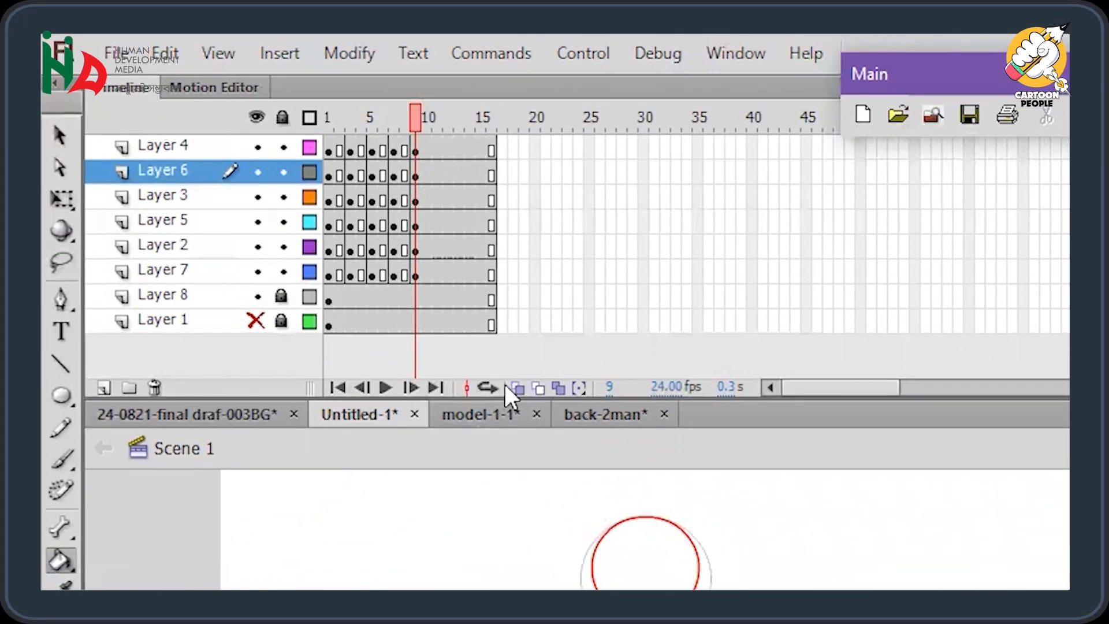
pyautogui.click(518, 388)
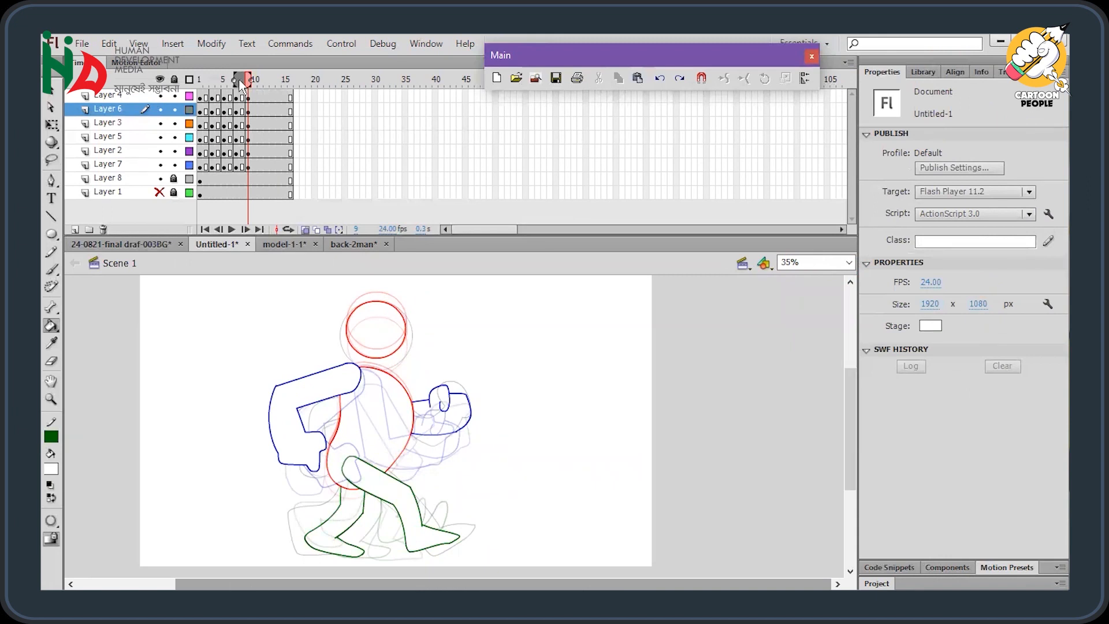
pyautogui.moveTo(495, 485); pyautogui.dragTo(421, 423)
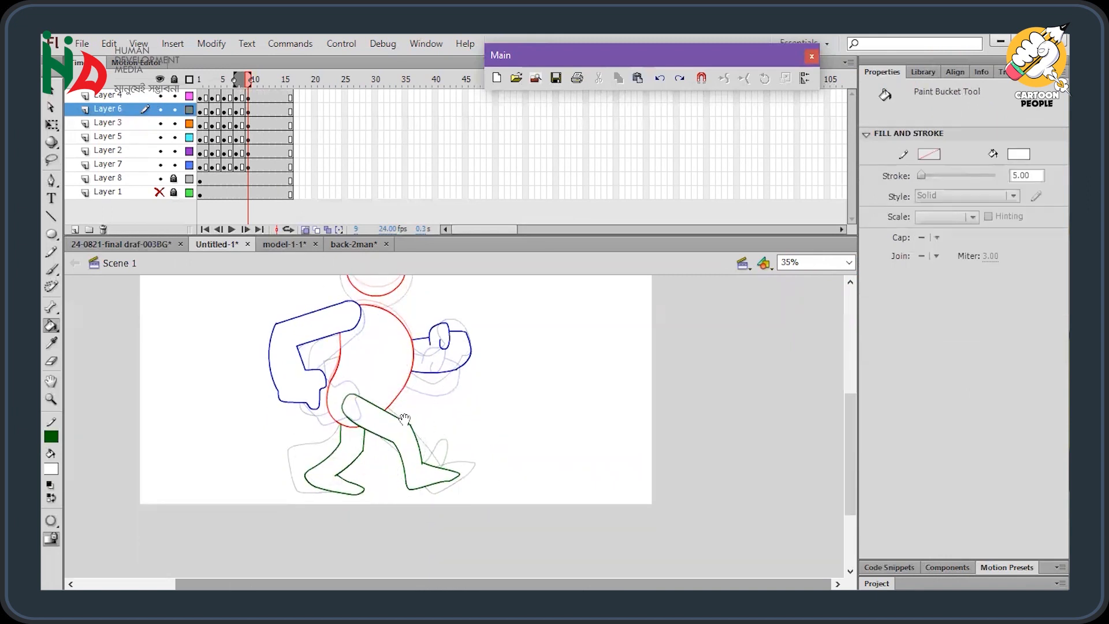
pyautogui.click(49, 95)
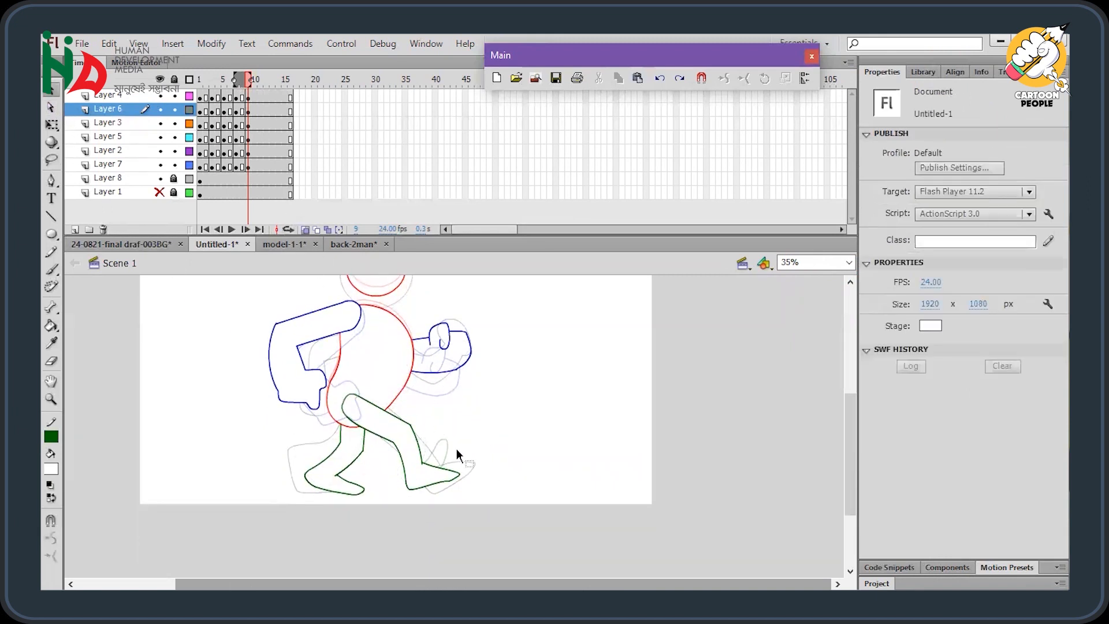
pyautogui.click(433, 449)
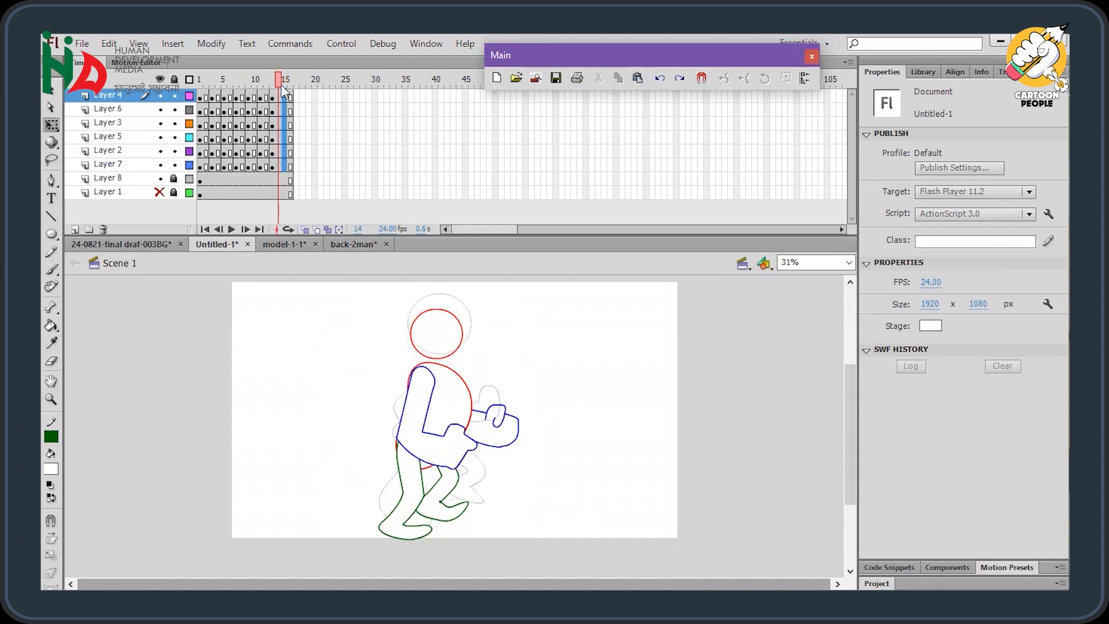
# Insert keyframes at frame 15 on the body-part layers and rotate and reposition the legs and arms for that walk pose.
pyautogui.click(284, 92)
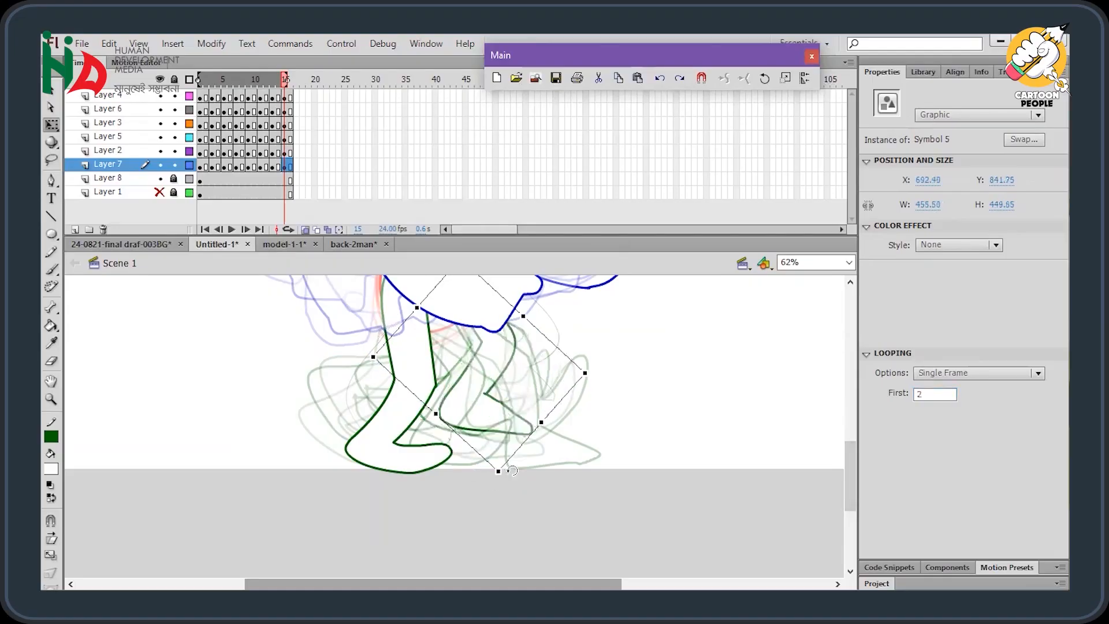
pyautogui.hotkey('ctrl', '-')
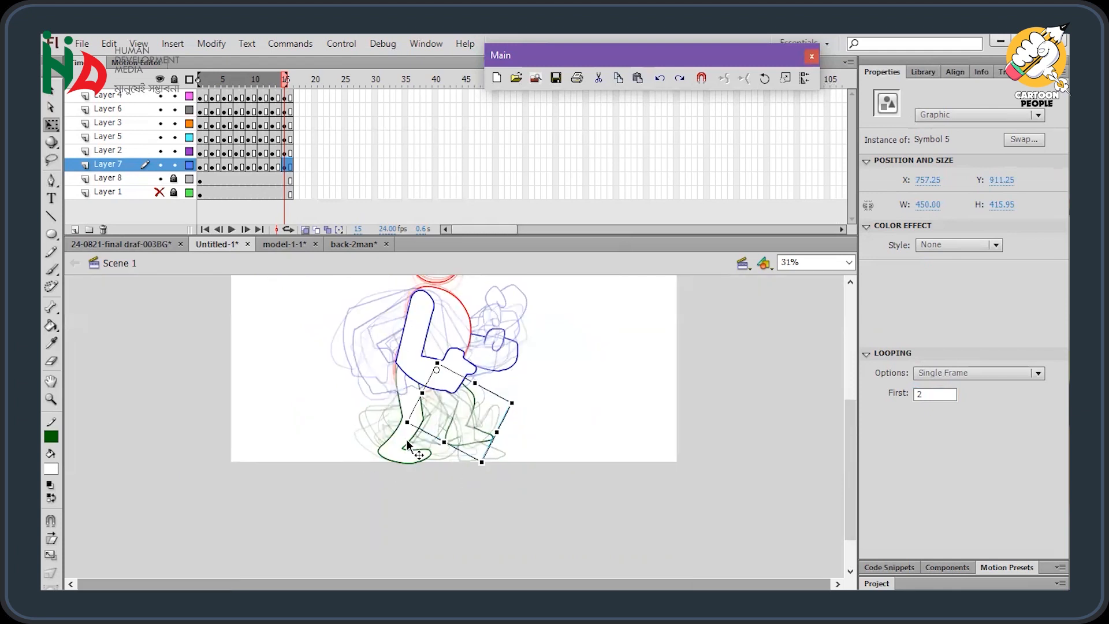
pyautogui.click(423, 460)
pyautogui.moveTo(523, 383); pyautogui.dragTo(524, 403)
pyautogui.click(456, 472)
pyautogui.moveTo(392, 424); pyautogui.dragTo(390, 413)
pyautogui.click(462, 337)
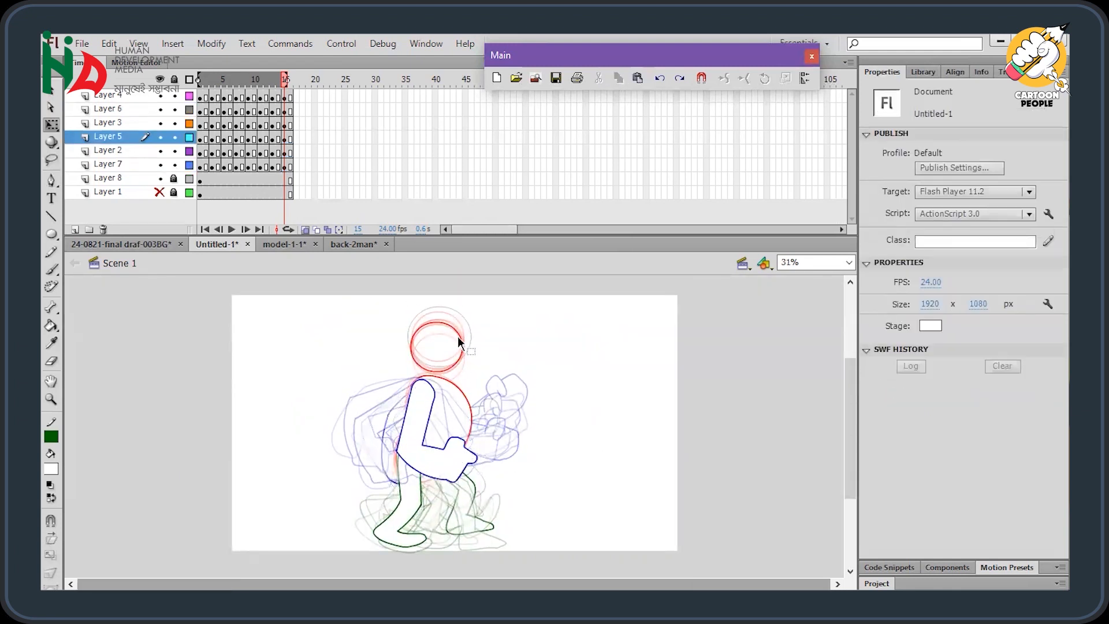
pyautogui.click(477, 459)
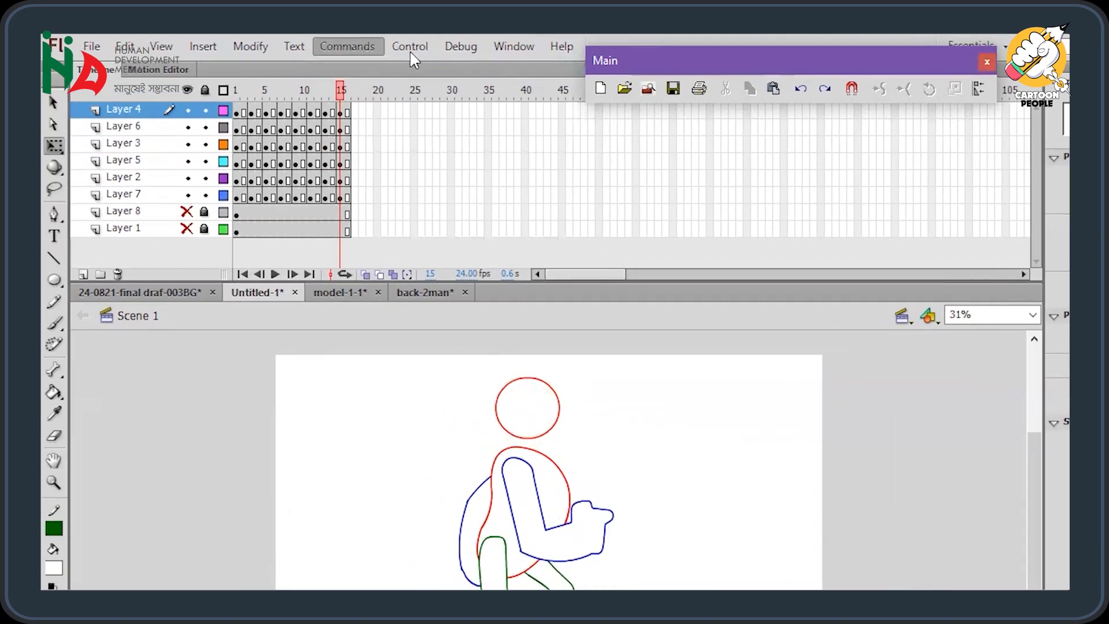
# Turn on Loop Playback for previewing the walk cycle.
pyautogui.click(341, 48)
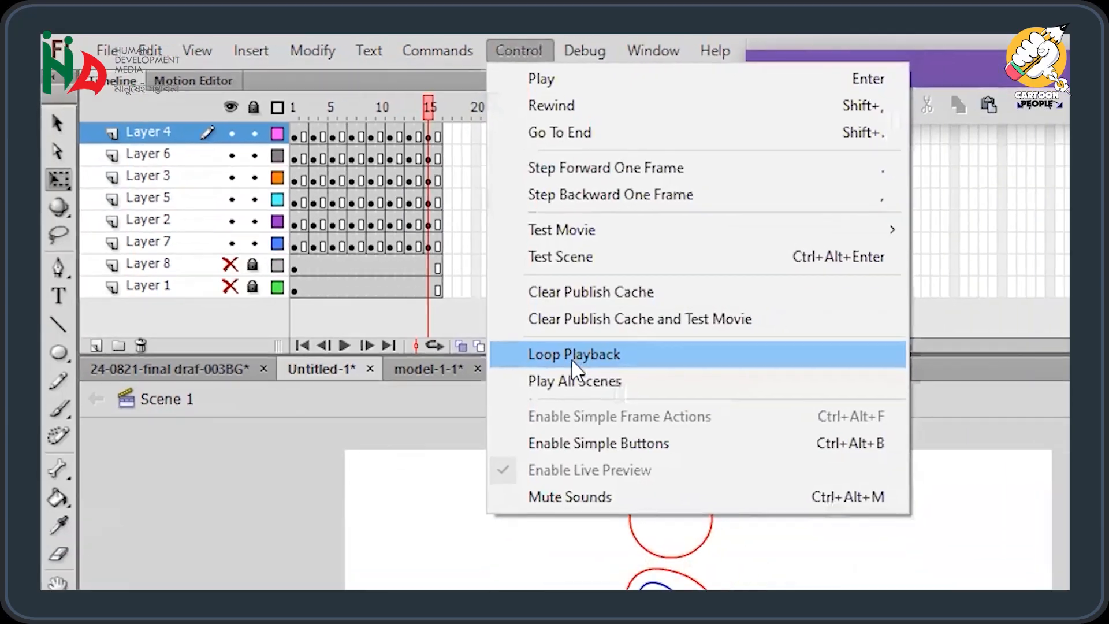
pyautogui.click(572, 356)
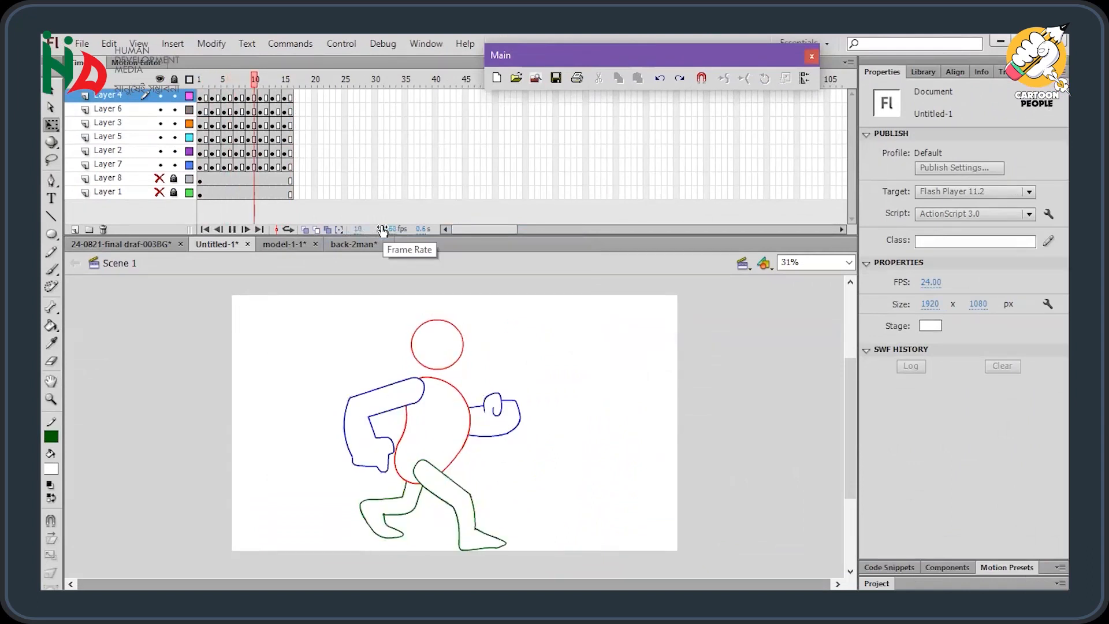